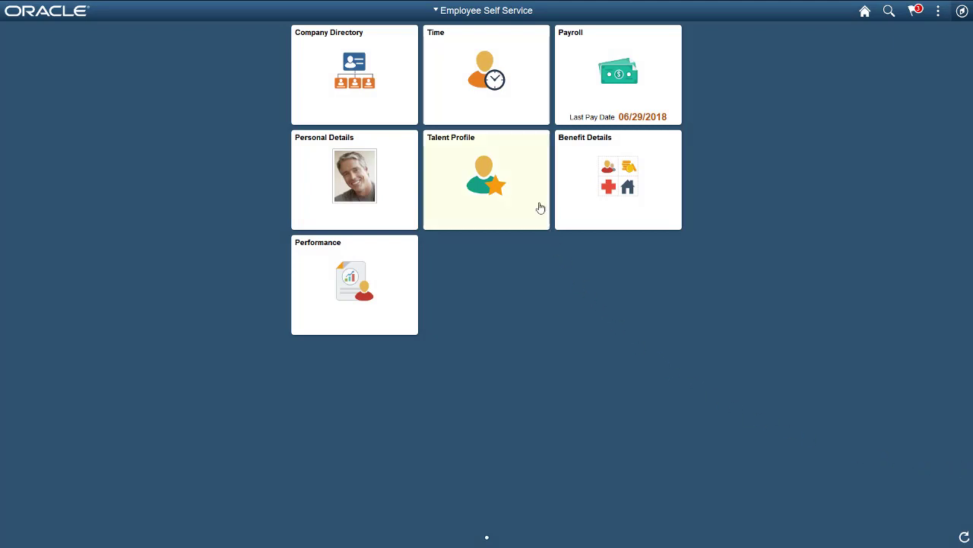
- Open the employee's Time page and view the date calendar of the 2 July - 15 July 2018 period
left_click(518, 122)
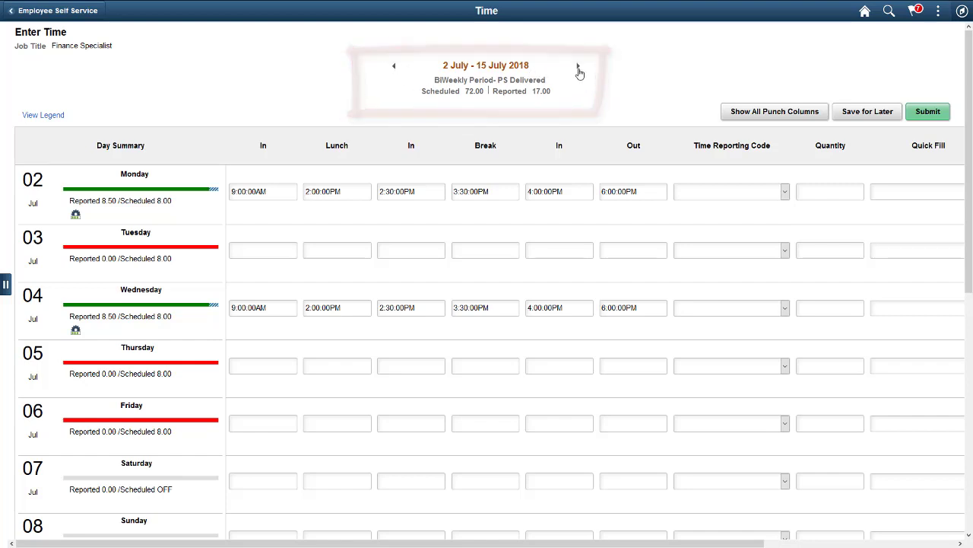
left_click(489, 71)
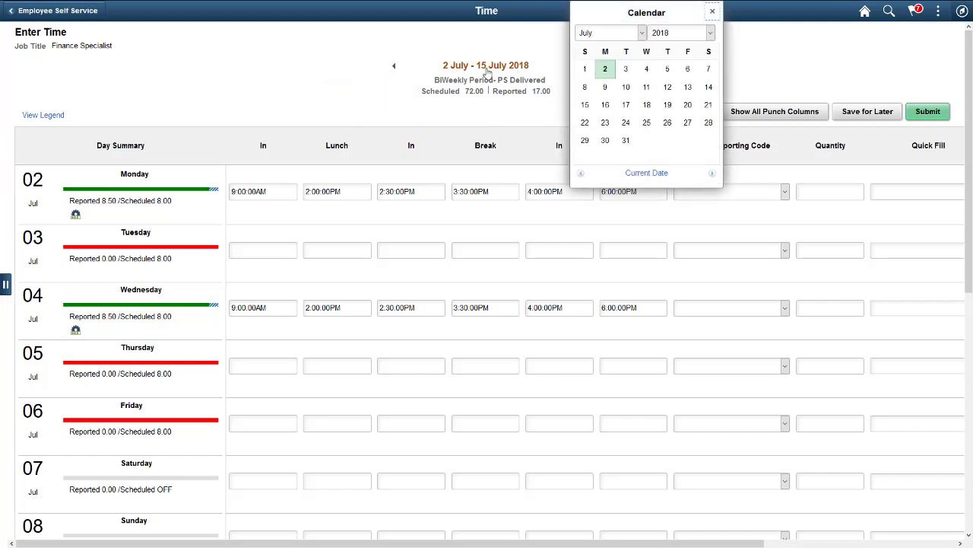
left_click(713, 11)
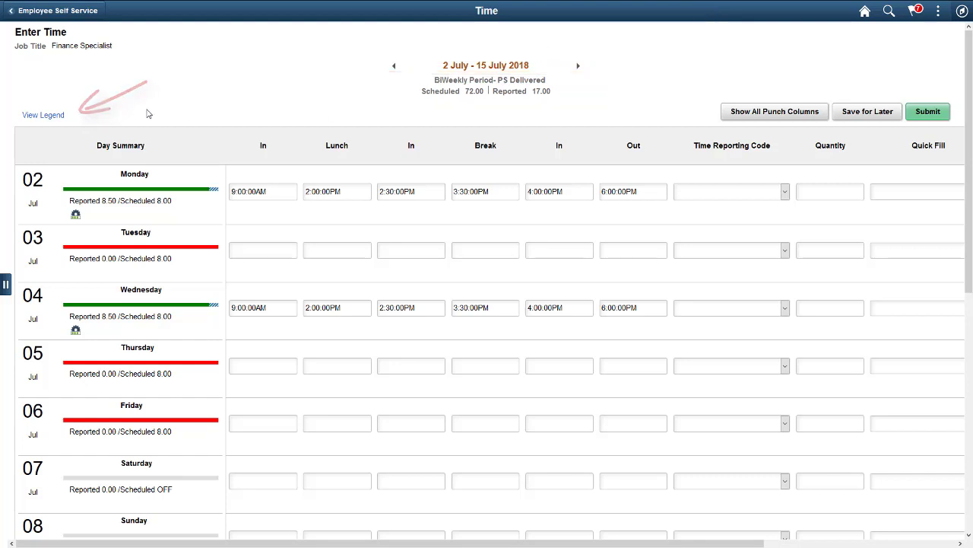
- View the legend of the timesheet's status icons and show all punch columns
left_click(57, 118)
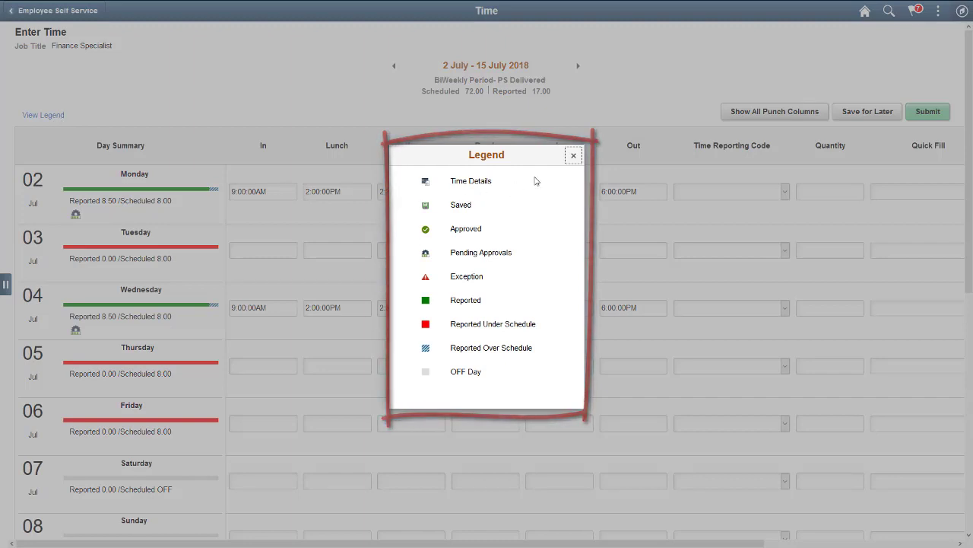
left_click(573, 157)
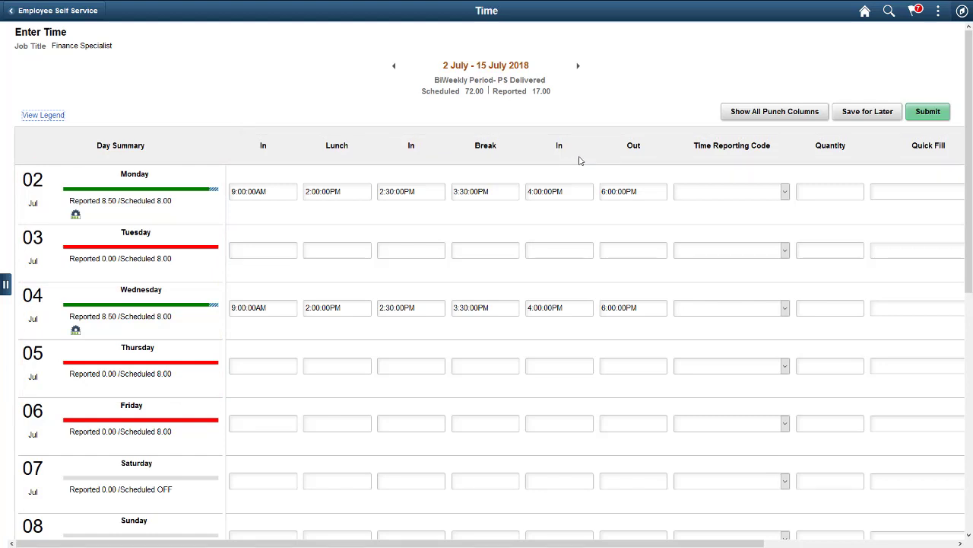
left_click(733, 116)
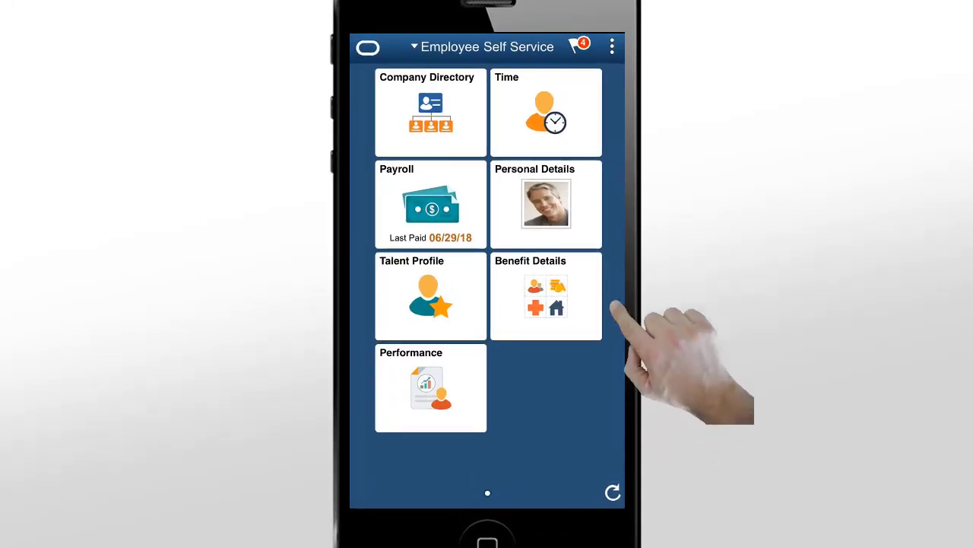
- Report a 9:00 AM In punch for Aug 14, 2018 with the Regular time reporting code, and show the other available actions
left_click(566, 121)
left_click(532, 120)
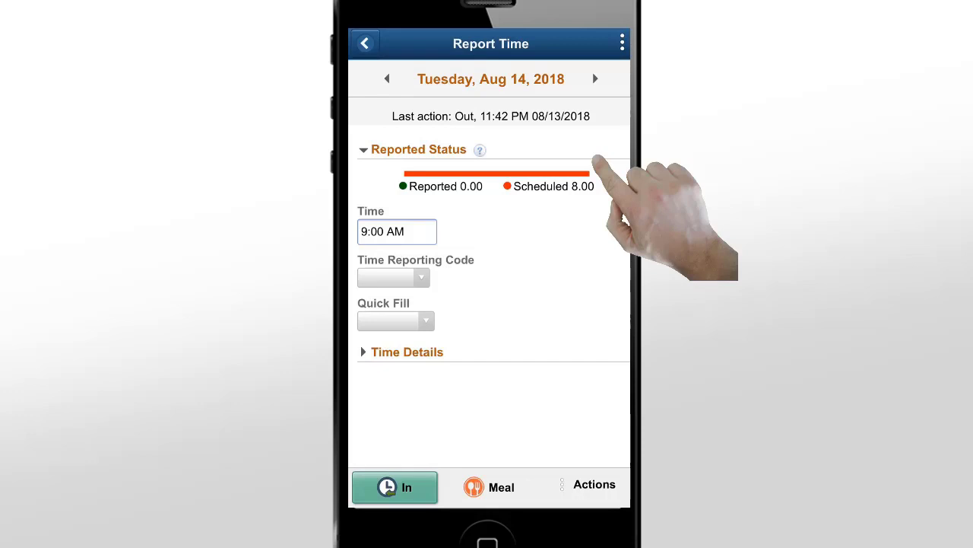
left_click(410, 277)
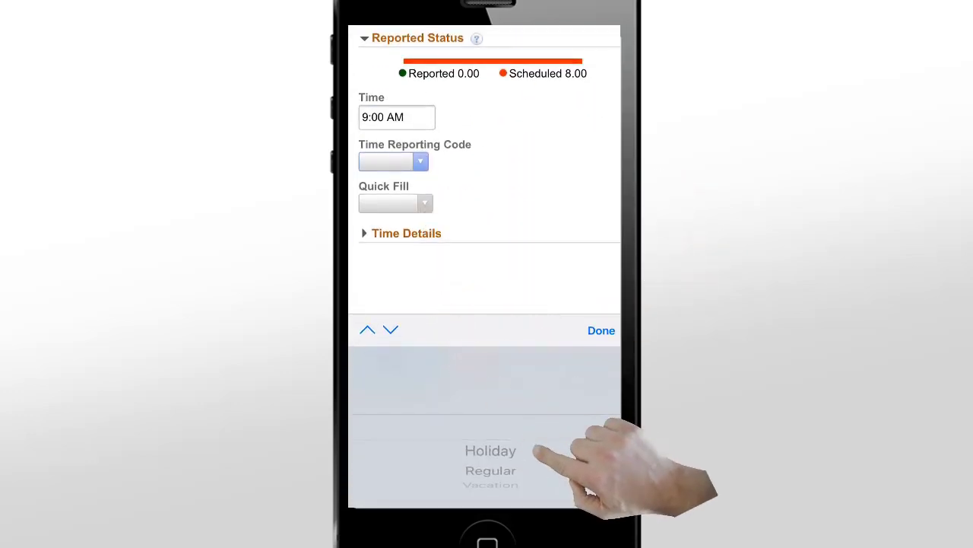
left_click(555, 460)
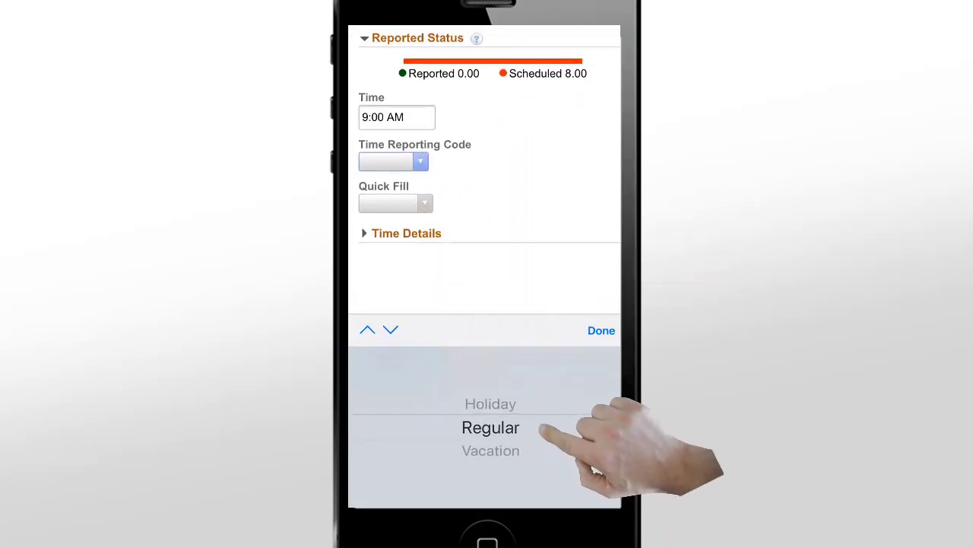
left_click(604, 330)
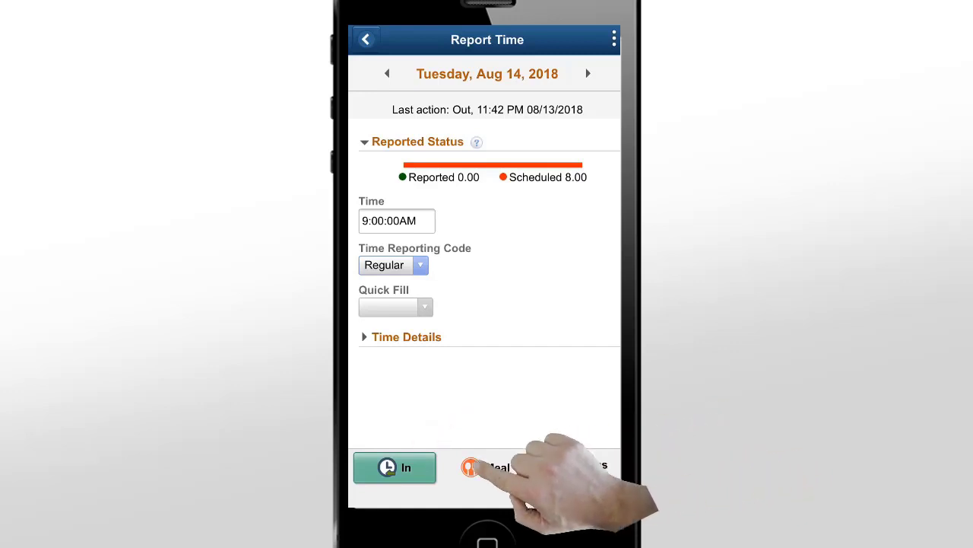
left_click(394, 467)
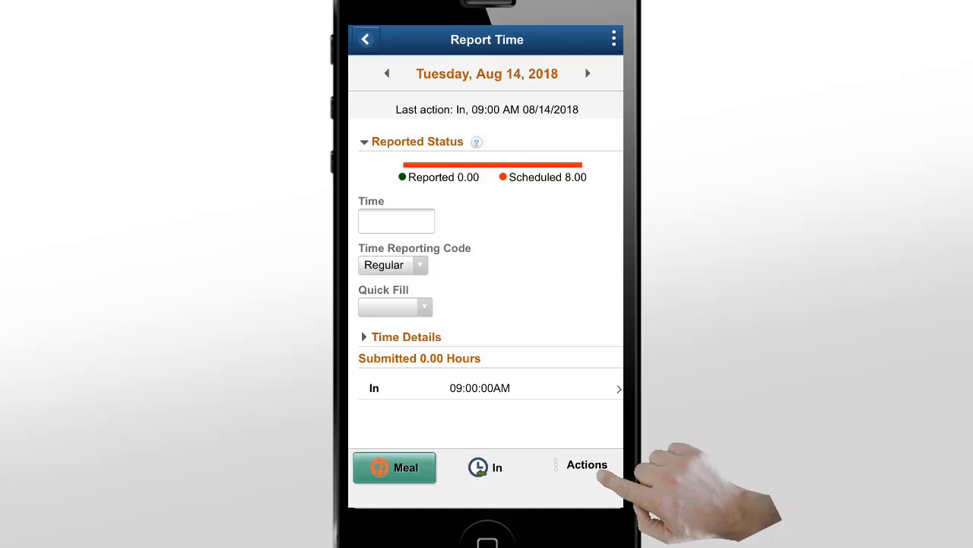
left_click(587, 466)
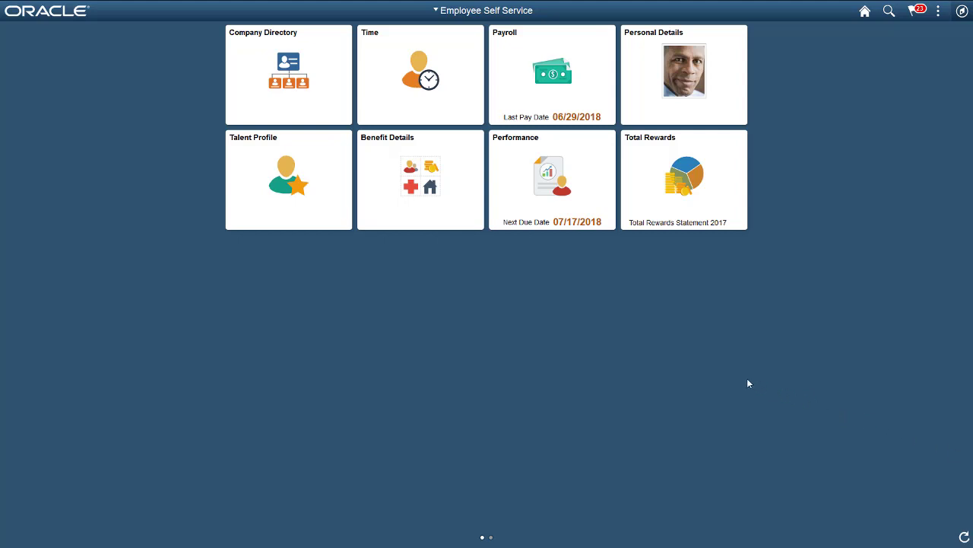
- Add a new timesheet quick-fill named Conv Testing with the taskgroup K0GPTASK
left_click(456, 113)
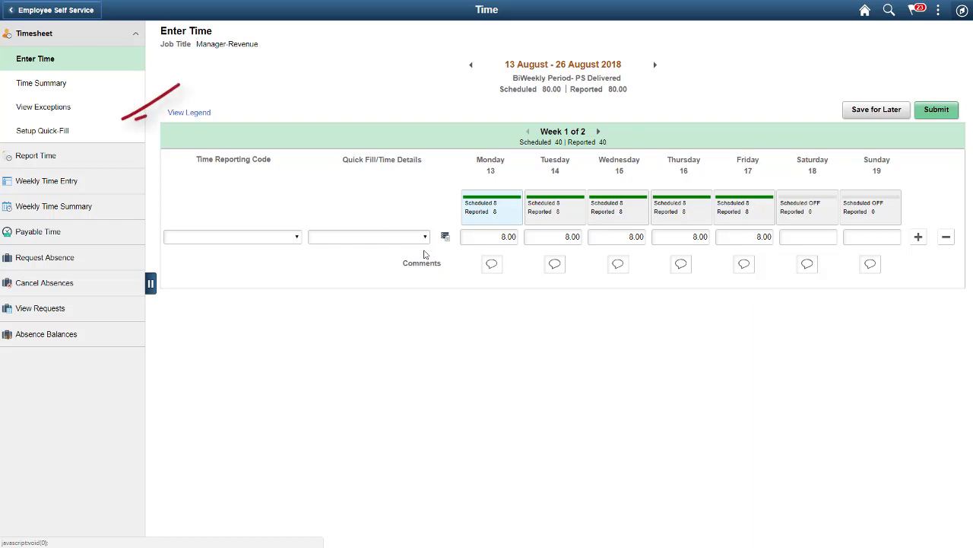
left_click(104, 132)
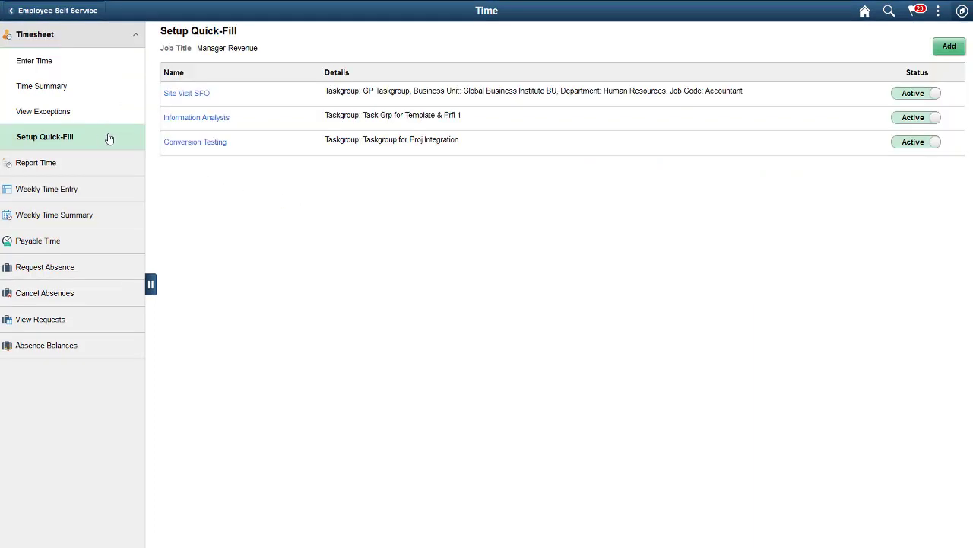
left_click(946, 54)
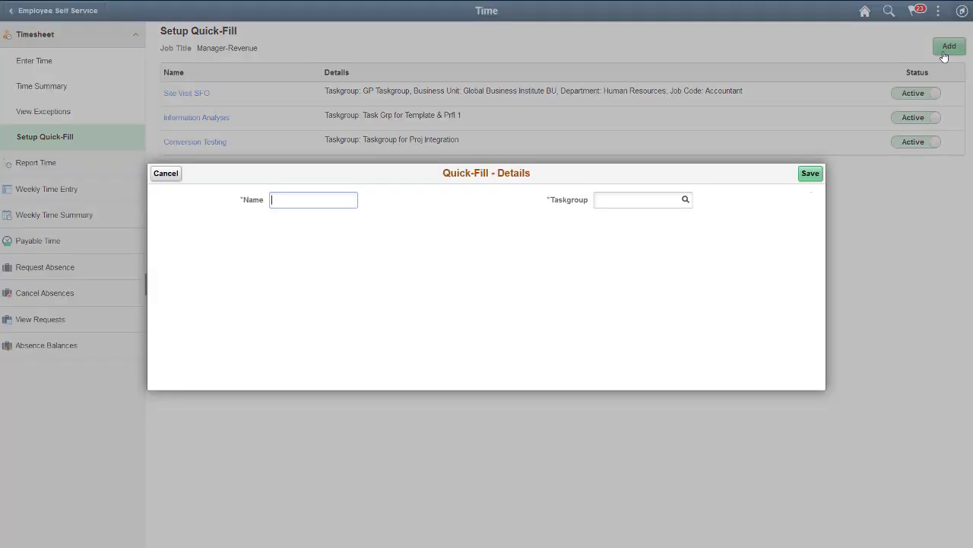
type("Conv Testing")
left_click(644, 199)
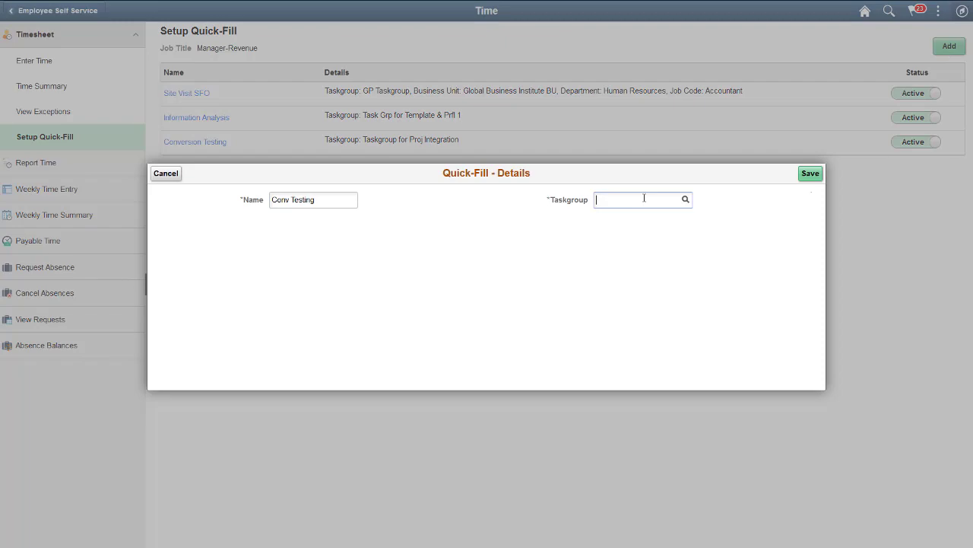
left_click(686, 199)
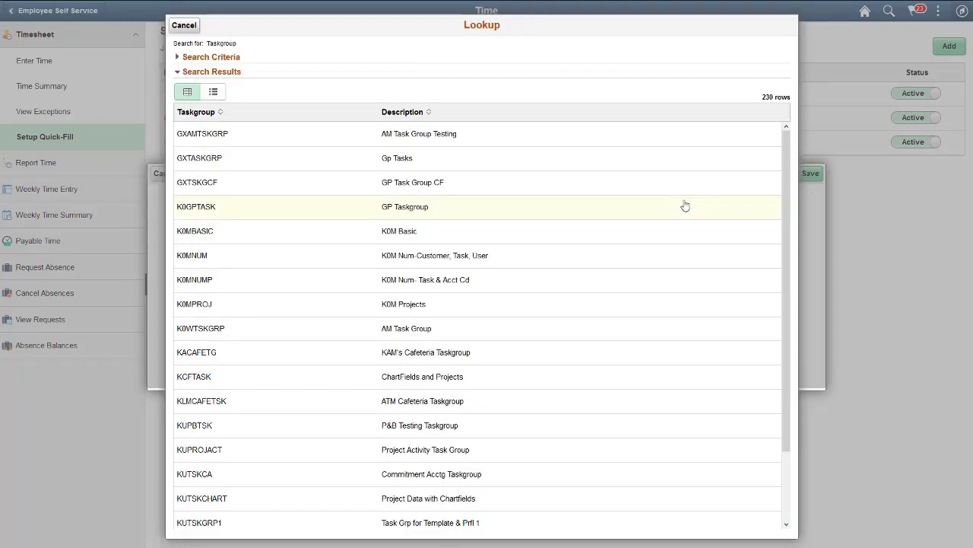
left_click(685, 206)
- Set the quick-fill's business unit to GBIBU, HR department to 10000 and job code to 110000, and save it
left_click(365, 220)
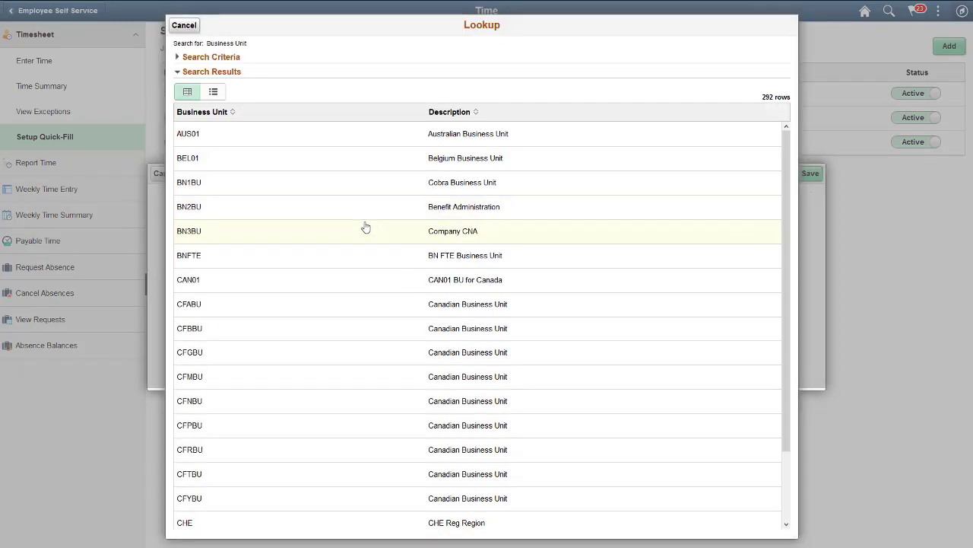
type("GBI")
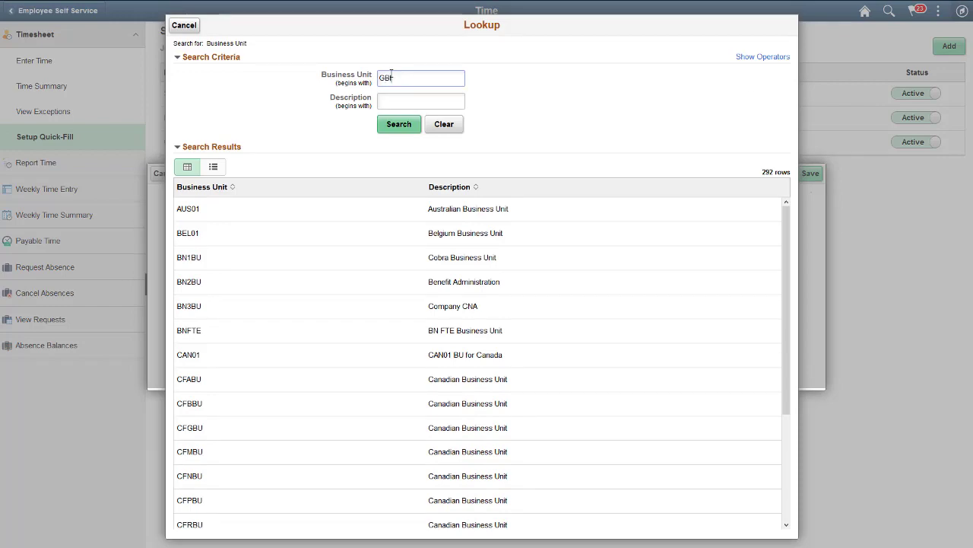
left_click(399, 125)
left_click(683, 222)
left_click(495, 135)
left_click(363, 244)
left_click(381, 144)
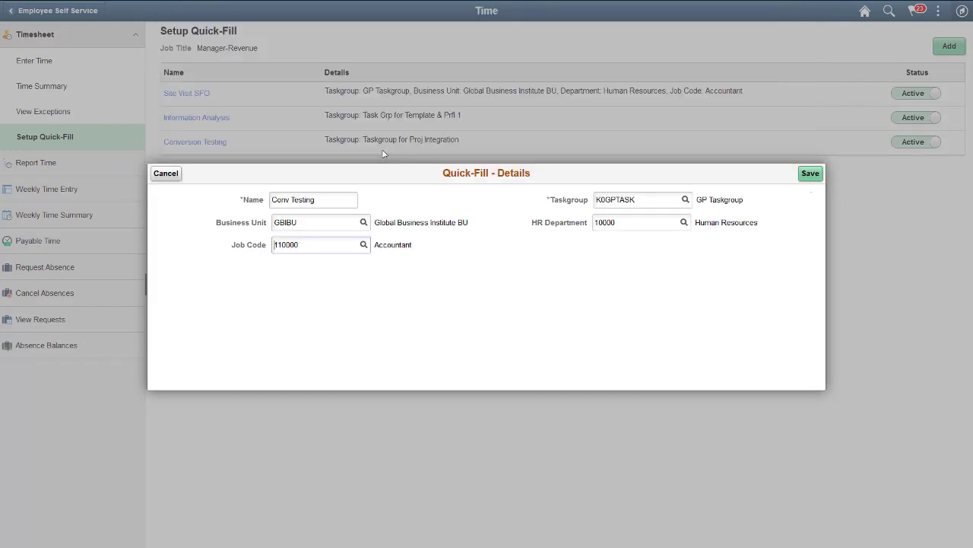
left_click(810, 173)
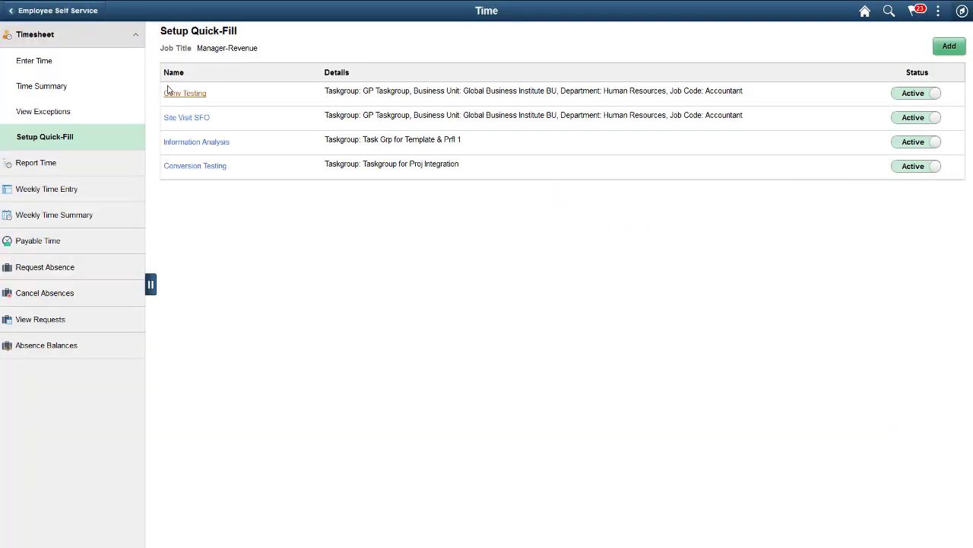
- On the Enter Time timesheet, apply the KUREG - Regular reporting code and the Conv Testing quick-fill, and check the row's time details
left_click(67, 59)
left_click(295, 236)
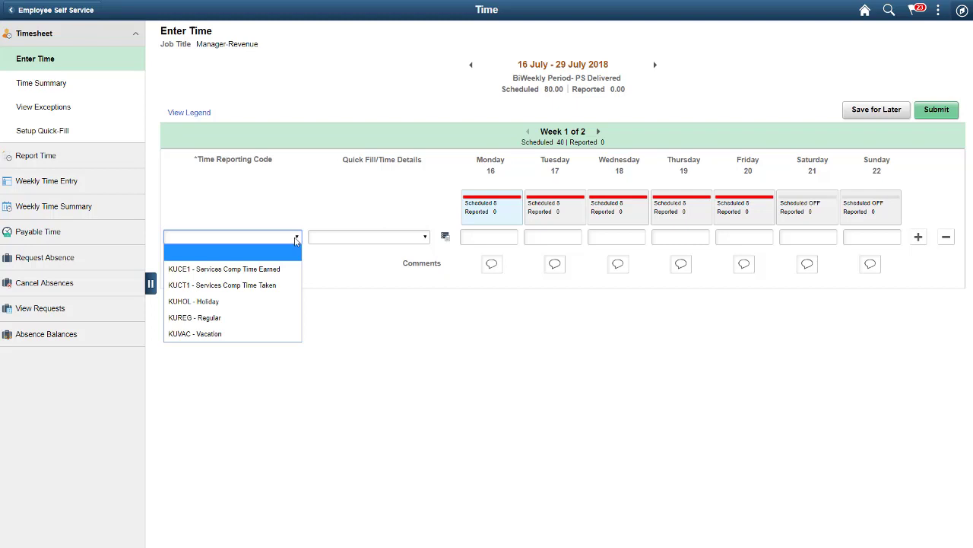
left_click(269, 319)
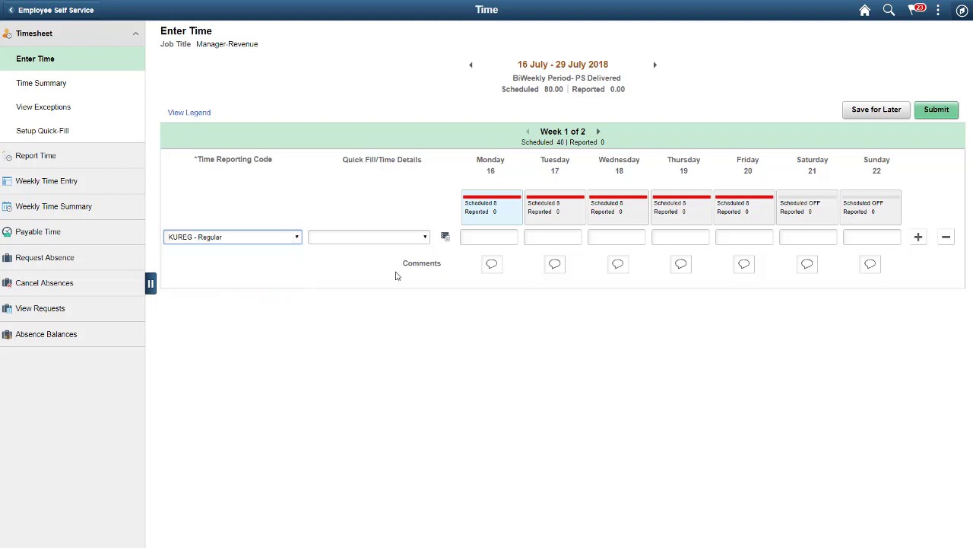
left_click(426, 237)
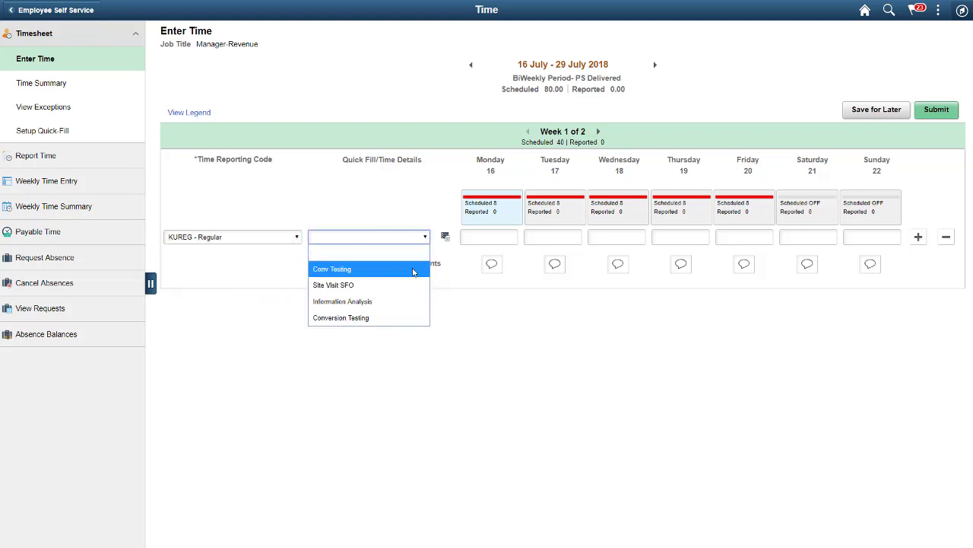
left_click(413, 270)
left_click(447, 241)
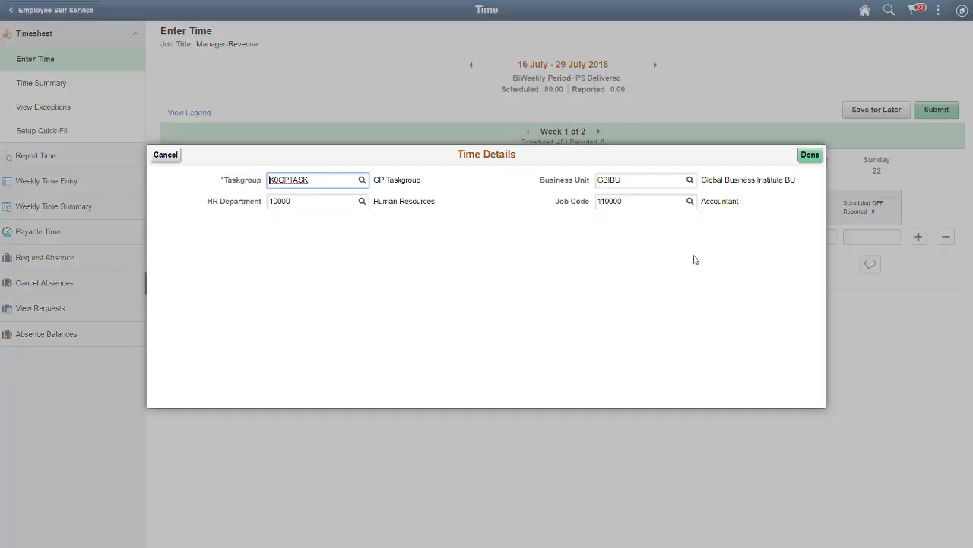
left_click(809, 158)
- Review the weekly time summary for 06/25/18 - 07/01/18 and open Thursday, June 28 with its submitted Out punch
left_click(96, 216)
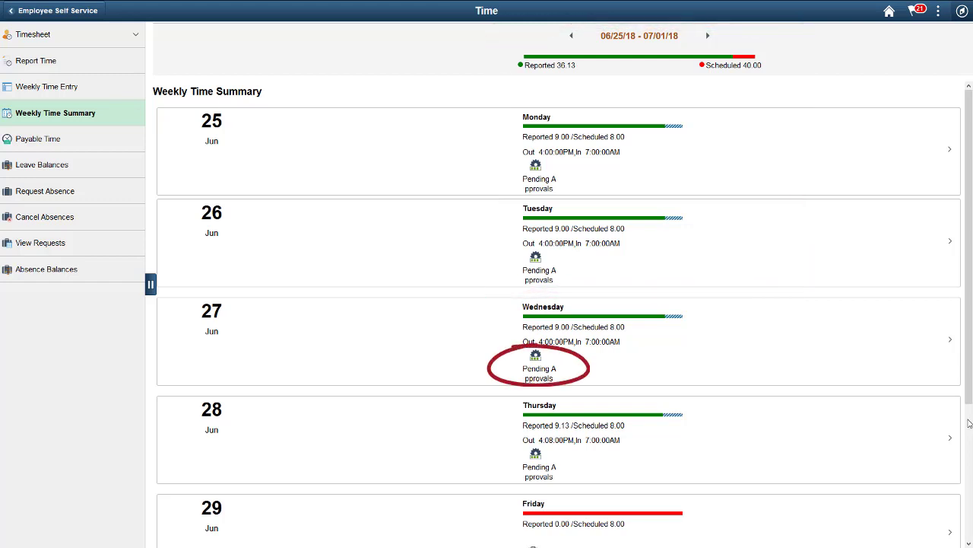
left_click_drag(969, 403, 970, 444)
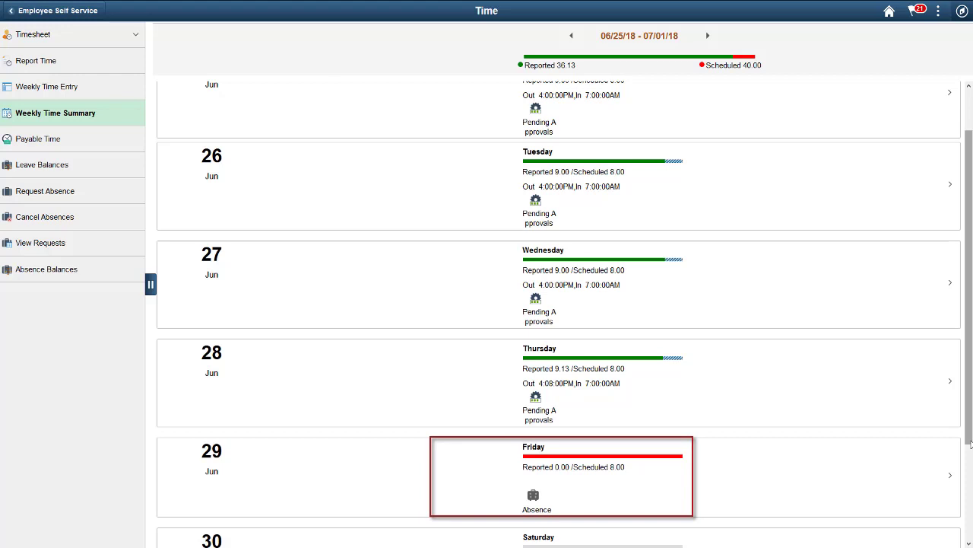
left_click(901, 399)
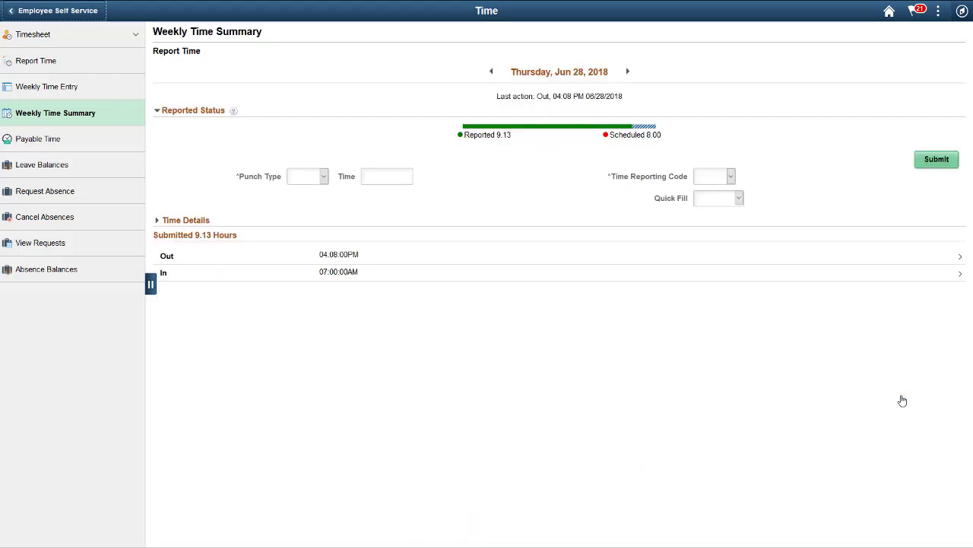
left_click(818, 259)
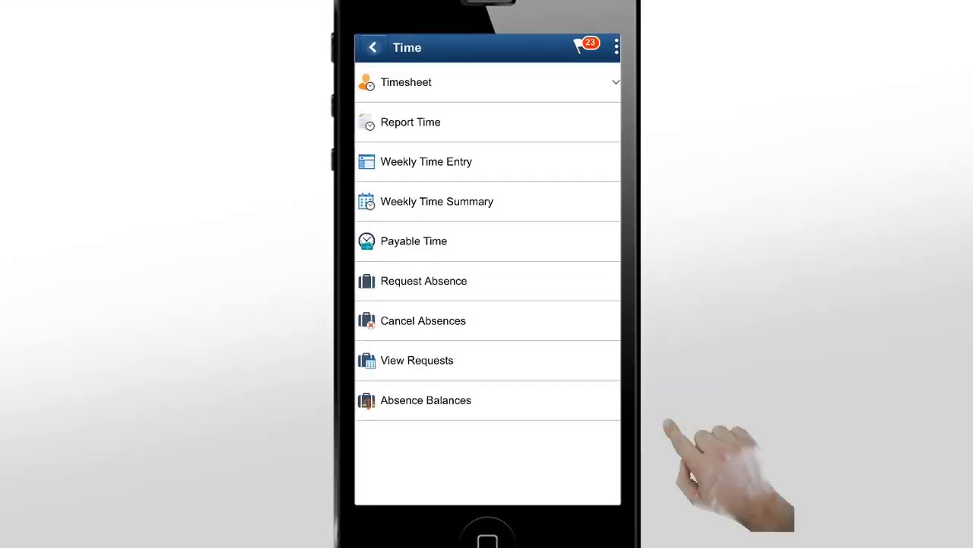
- Start a weekly time entry with the Manual Entry option and select Monday, Wednesday and Friday
left_click(513, 162)
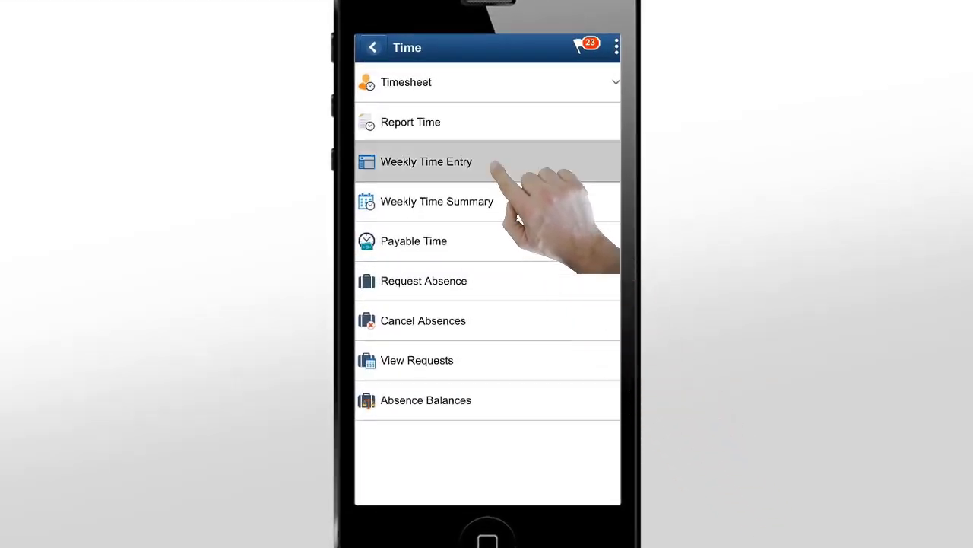
left_click(511, 215)
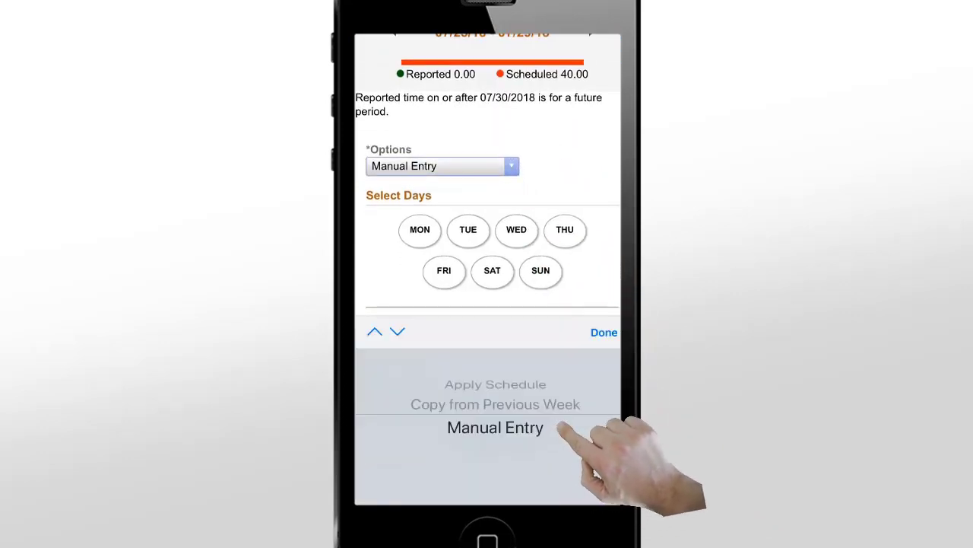
left_click_drag(563, 427, 595, 435)
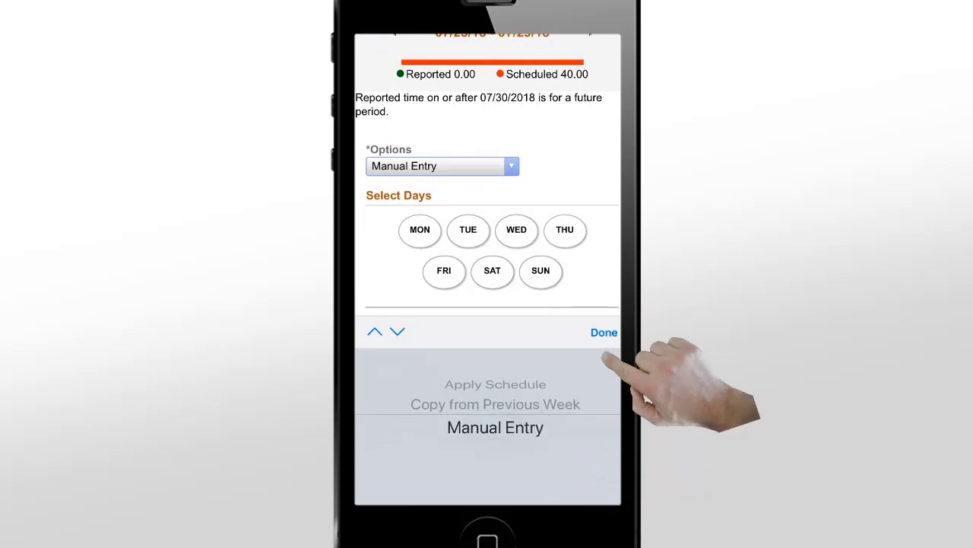
left_click(604, 332)
left_click(419, 278)
left_click(517, 278)
left_click(444, 320)
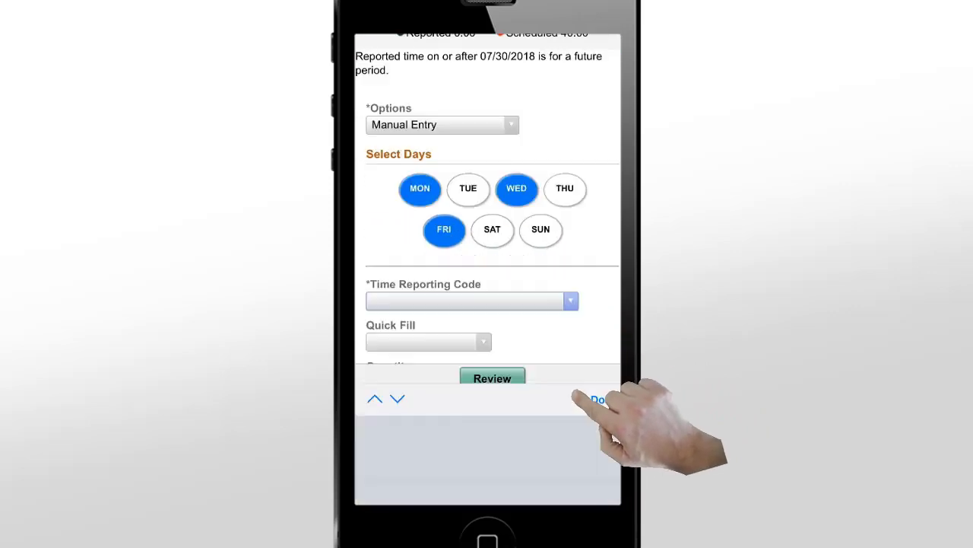
- Set the time reporting code to KUREG - Regular and the quantity to 8 hours, and review and submit the weekly time
left_click(566, 391)
scroll(612, 422, "down", 3)
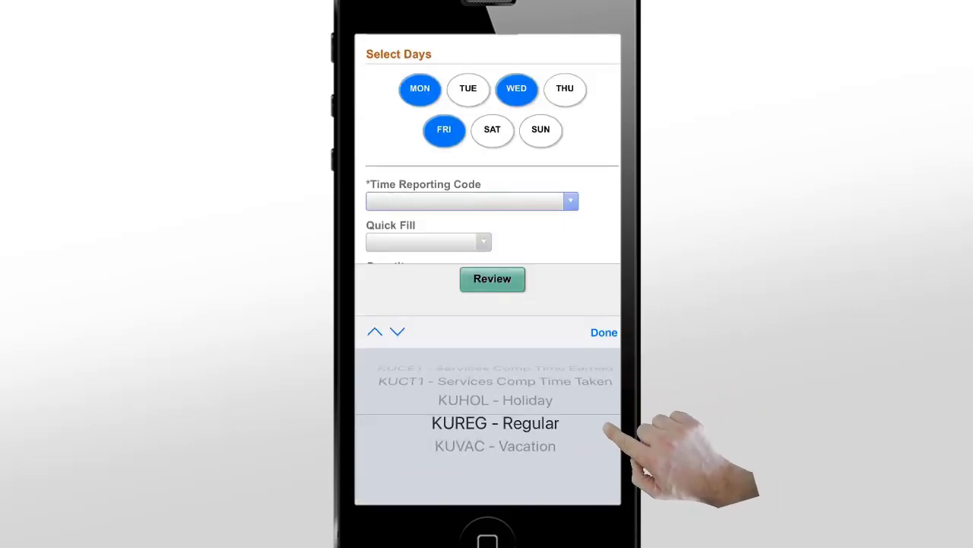
left_click(603, 332)
scroll(620, 335, "down", 2)
left_click(392, 406)
type("8")
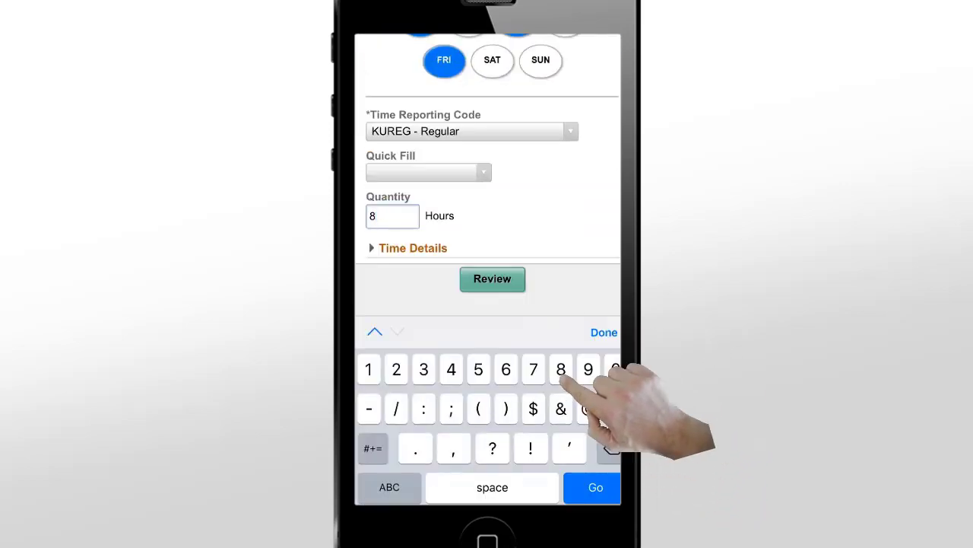
left_click(604, 330)
left_click(511, 469)
left_click(521, 467)
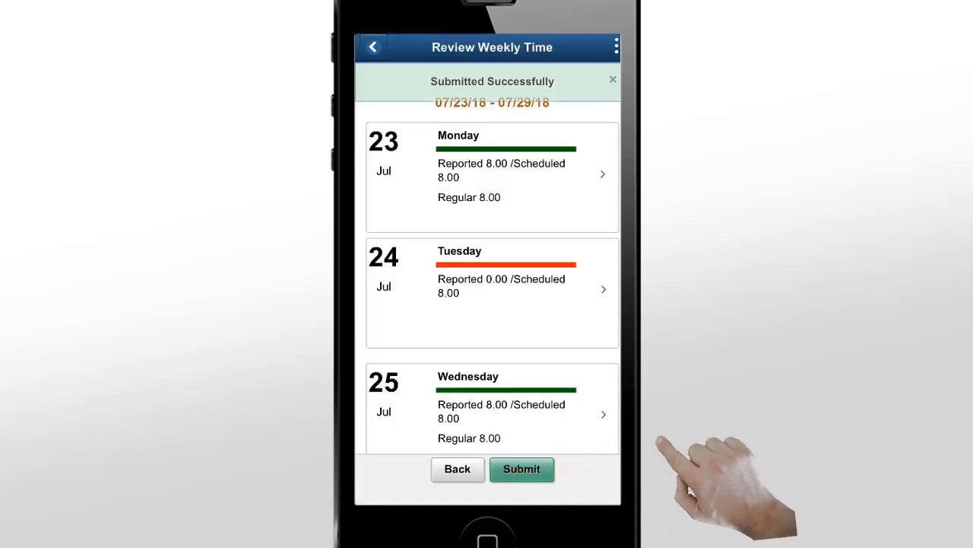